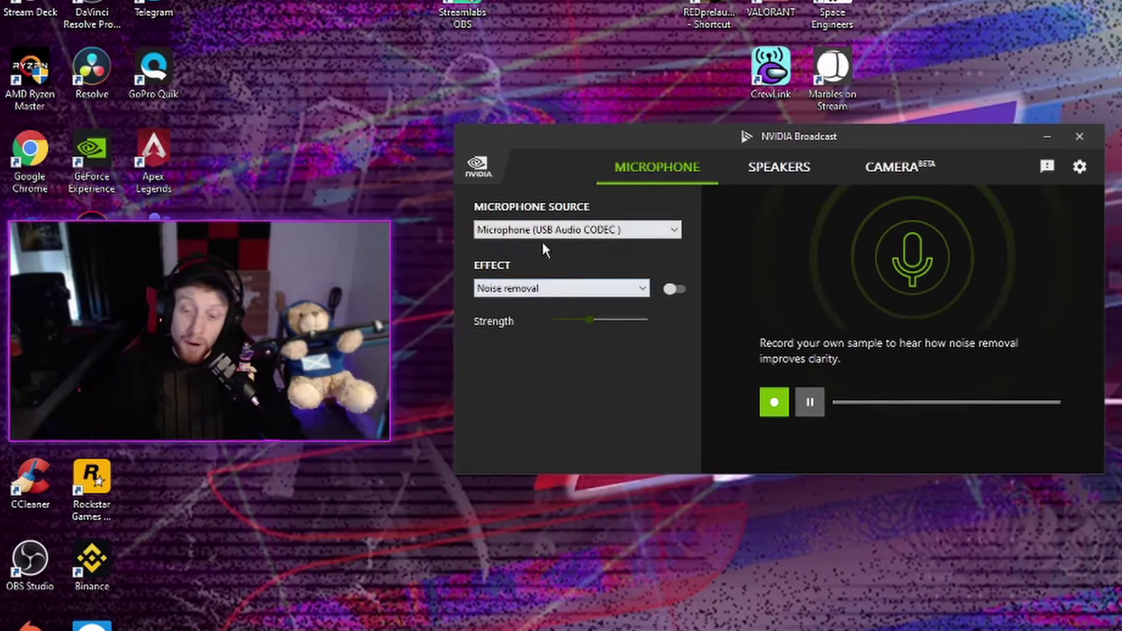
Step: Choose Microphone (USB Audio CODEC) as the microphone source and enable the Noise removal effect
click(519, 232)
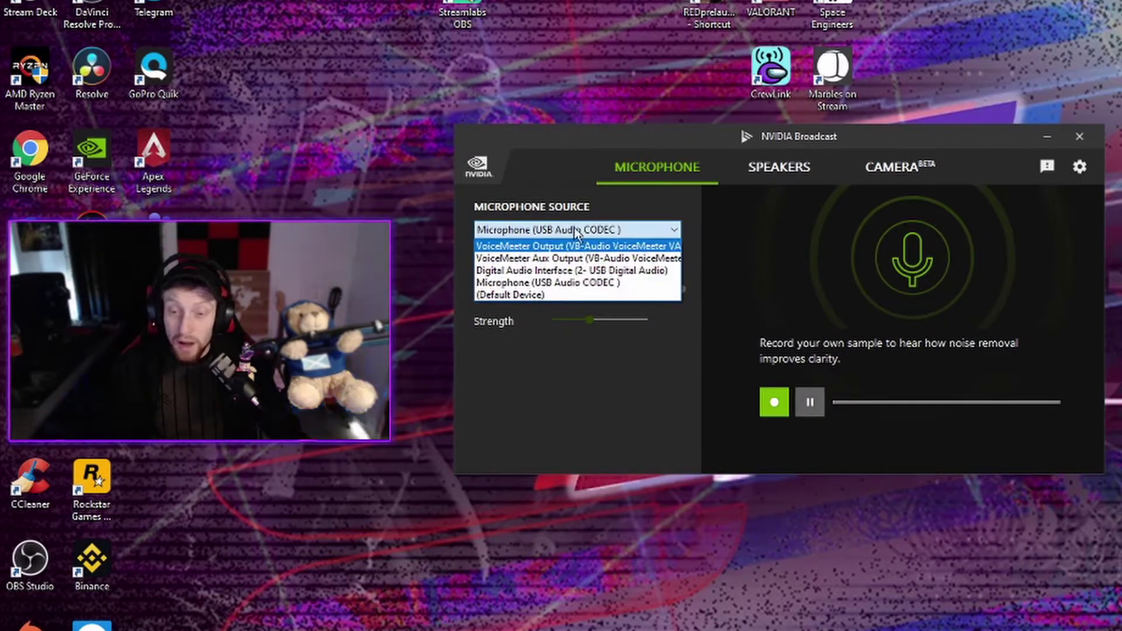
click(540, 281)
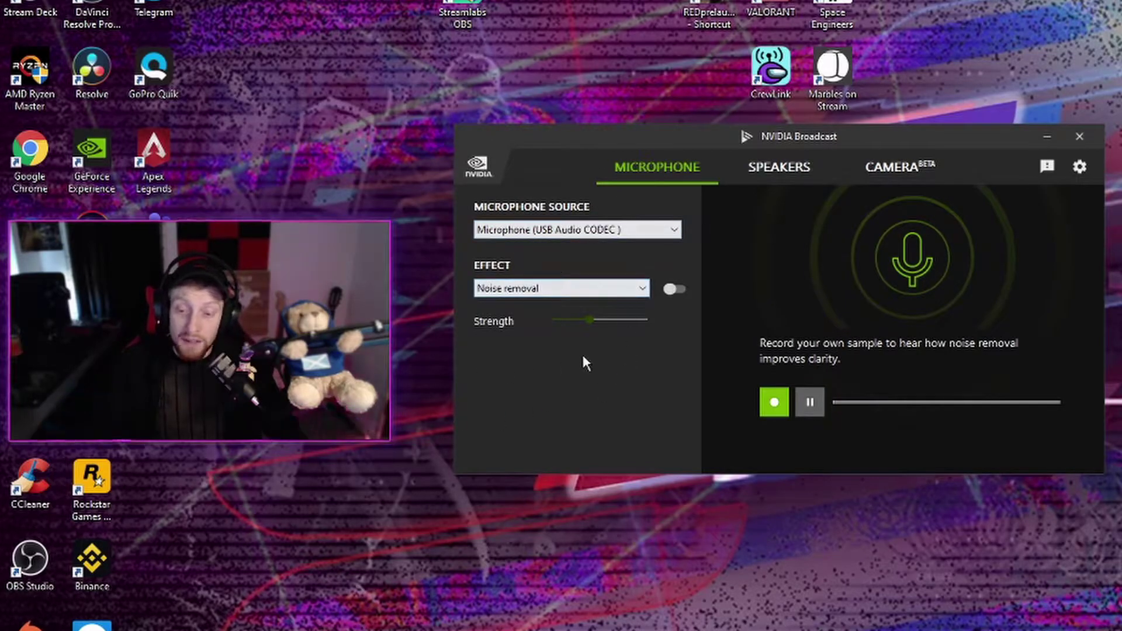
click(501, 292)
click(560, 309)
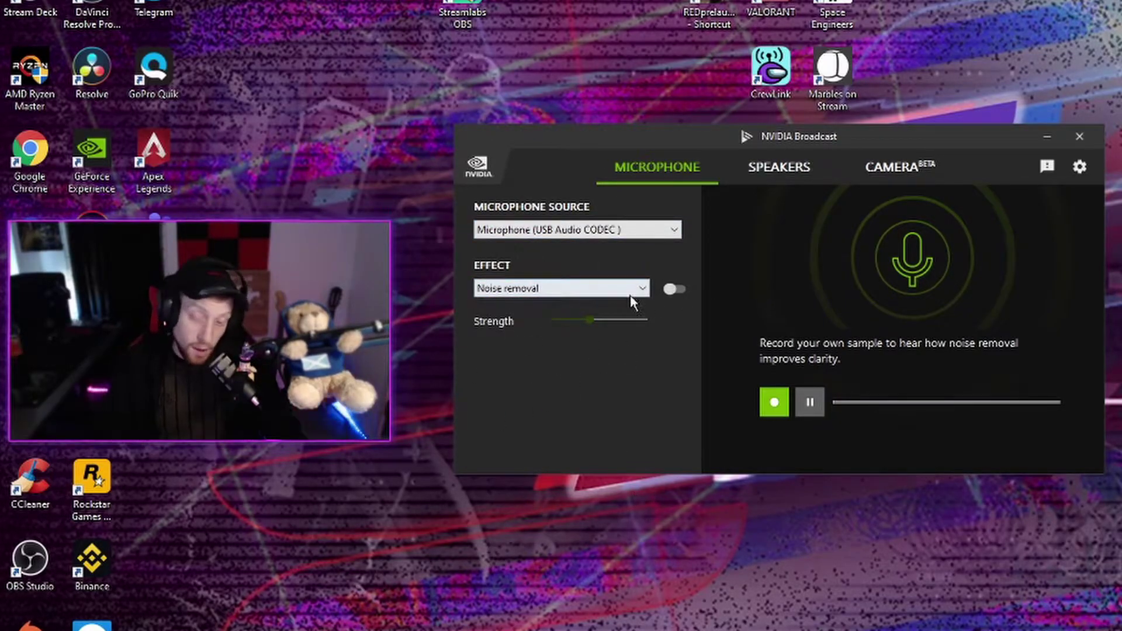
click(673, 289)
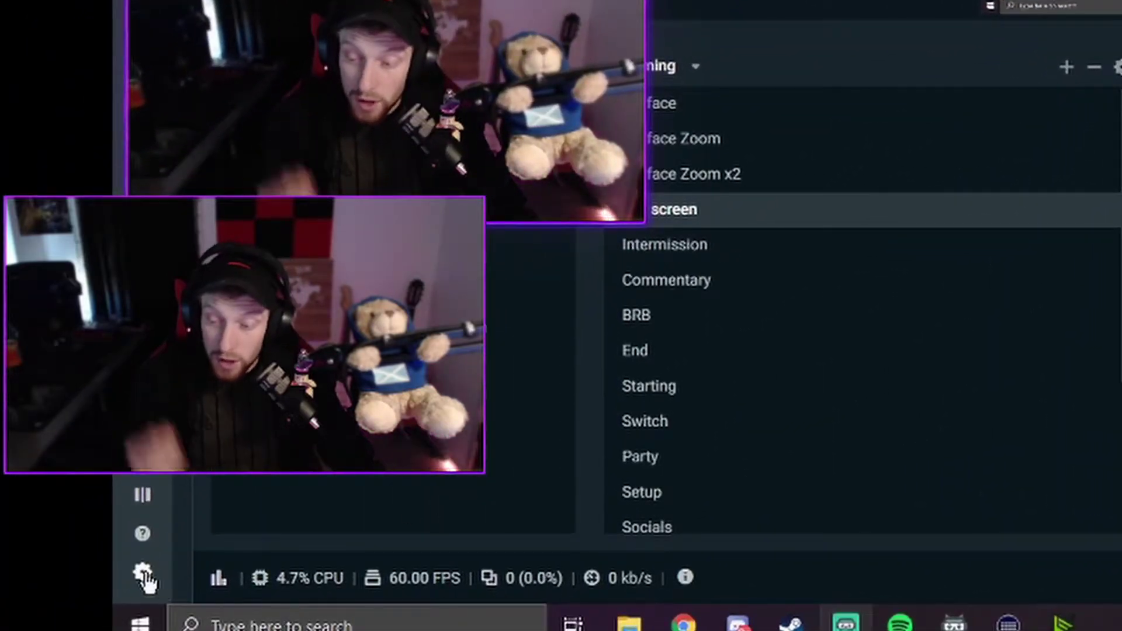
Step: Open the Streamlabs OBS audio settings and show the device choices for Mic/Auxiliary Device 2
click(143, 573)
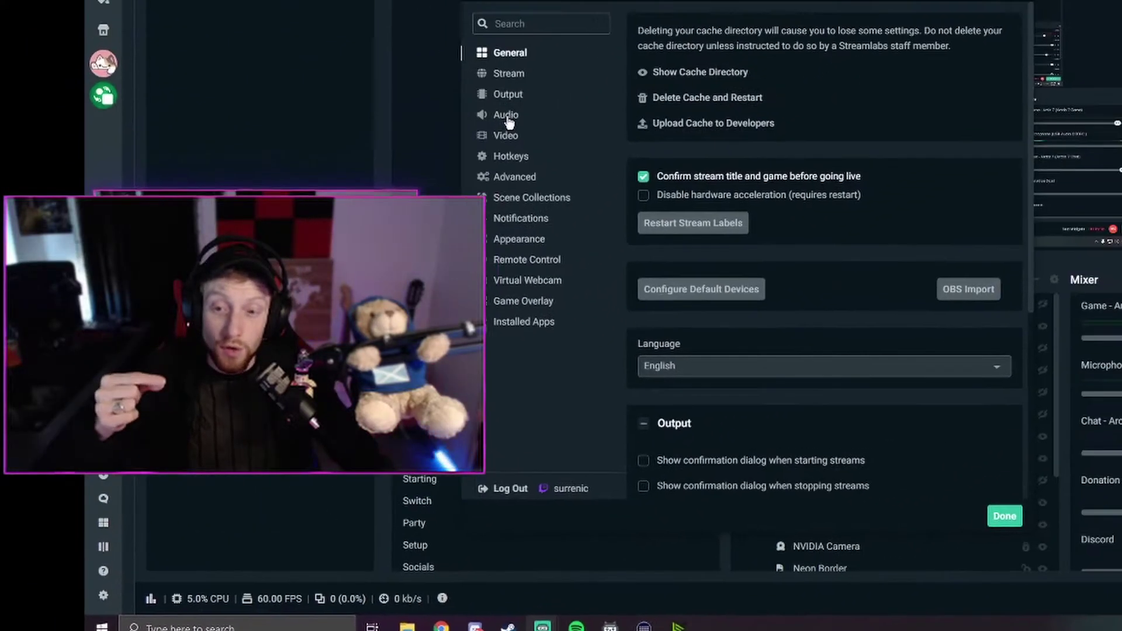
click(496, 115)
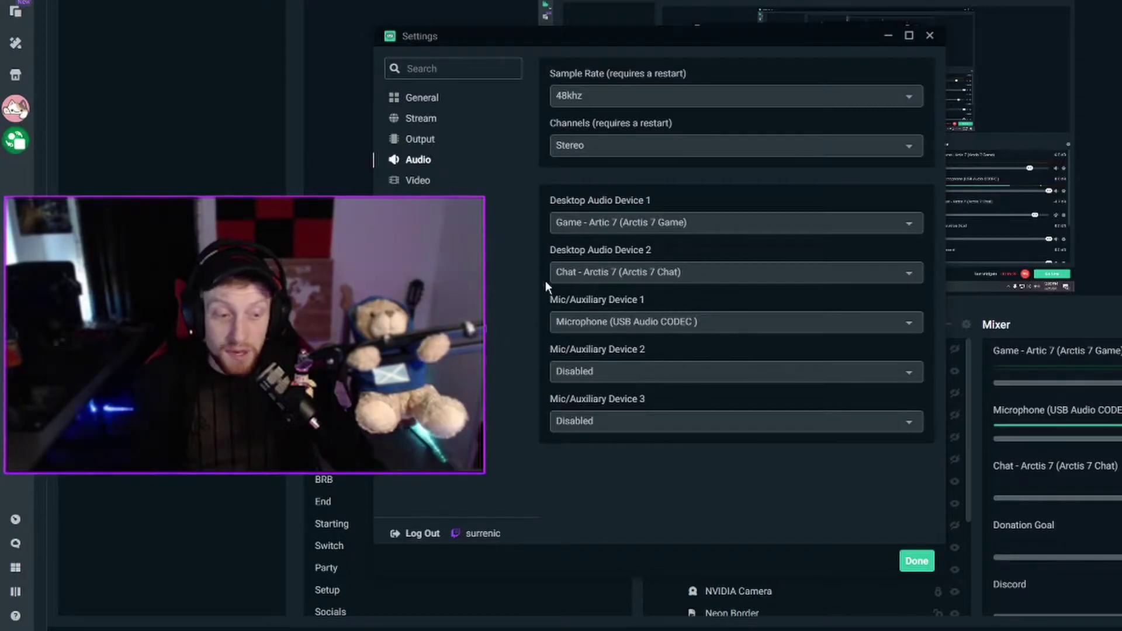
click(598, 373)
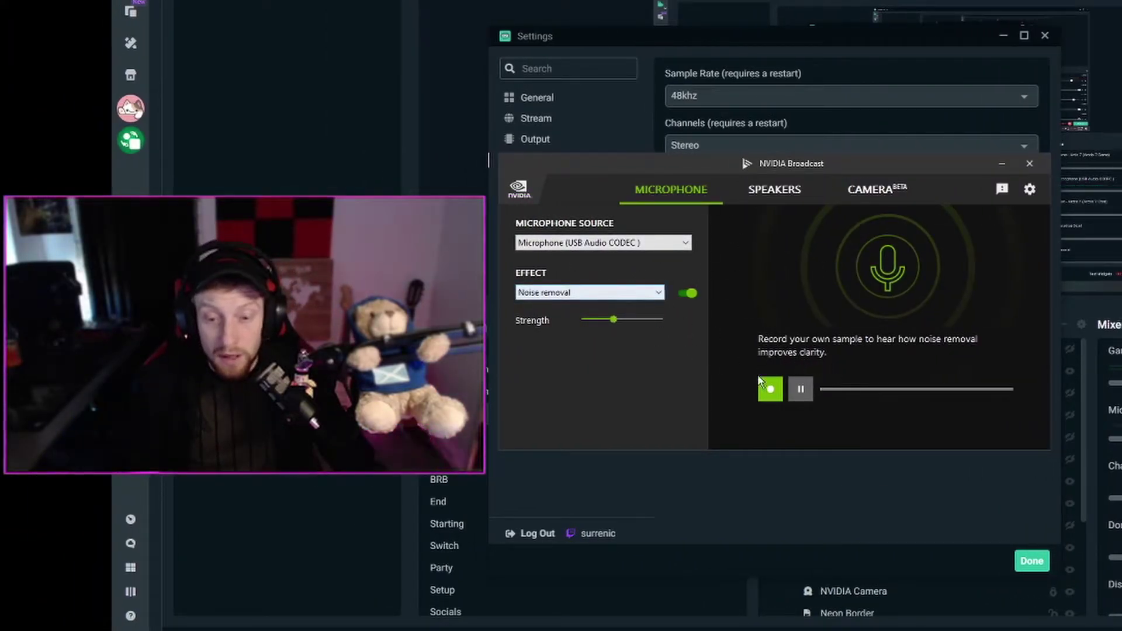
Step: Raise the noise removal strength to near maximum and review the audio monitoring choices in Advanced Audio Settings
click(614, 322)
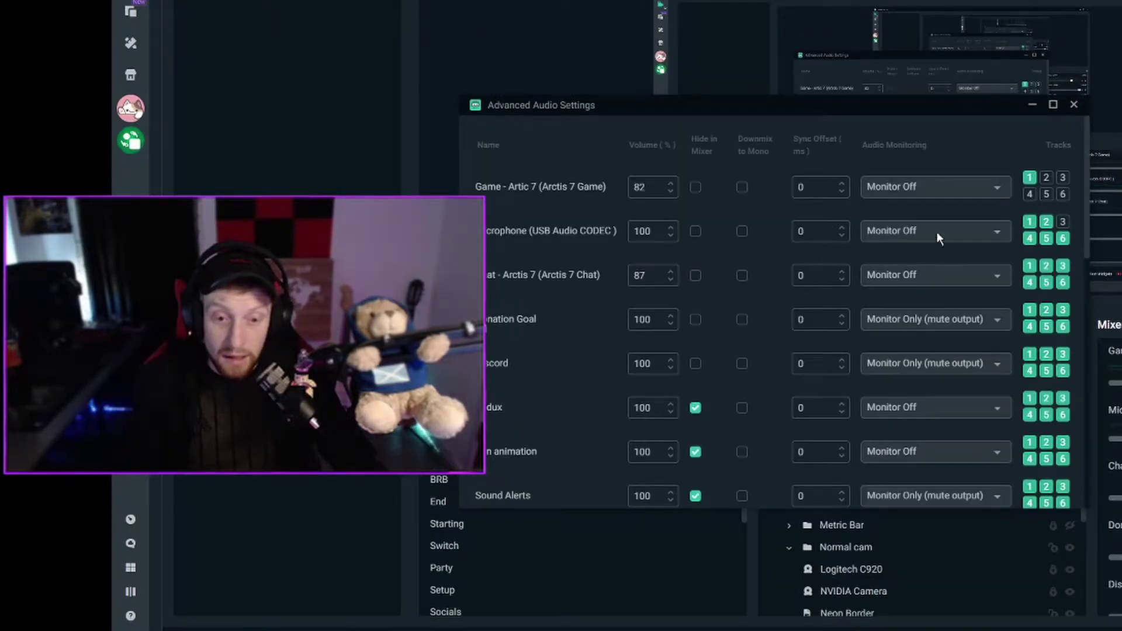
click(932, 187)
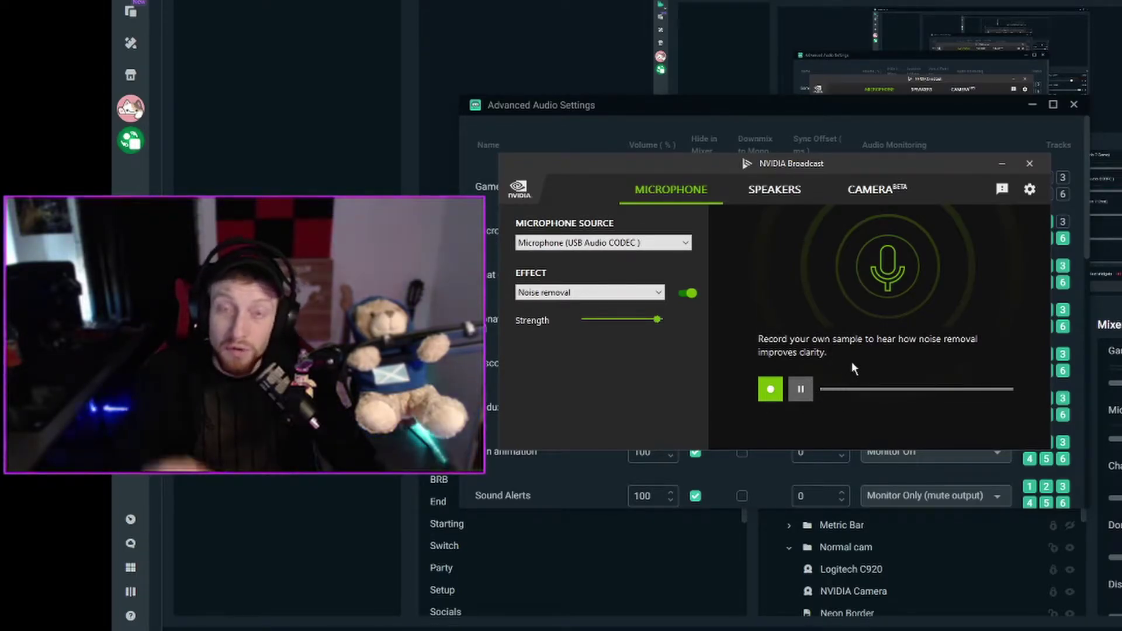
click(1074, 104)
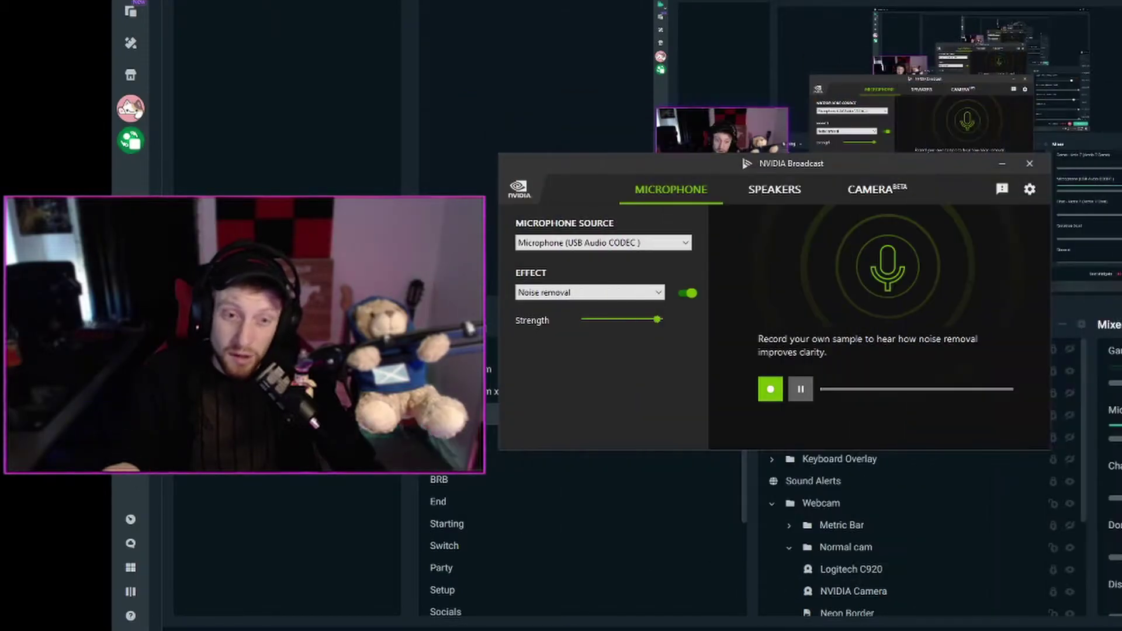
key(alt+F4)
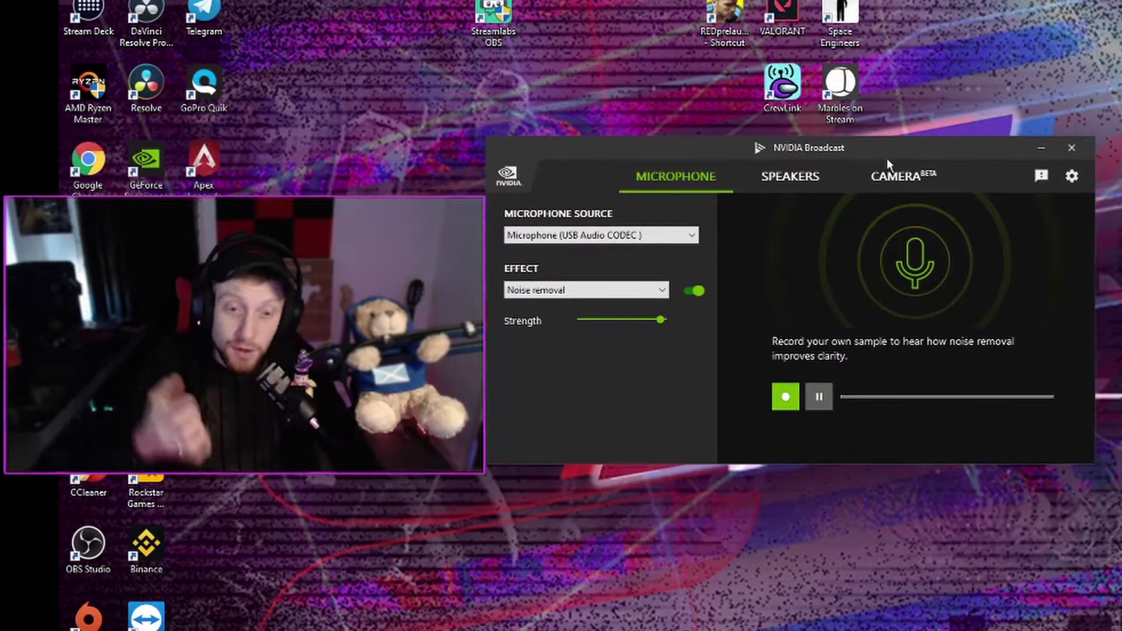
Step: Review the webcam's properties and the available camera sources in NVIDIA Broadcast, keeping HD Pro Webcam C920
click(899, 180)
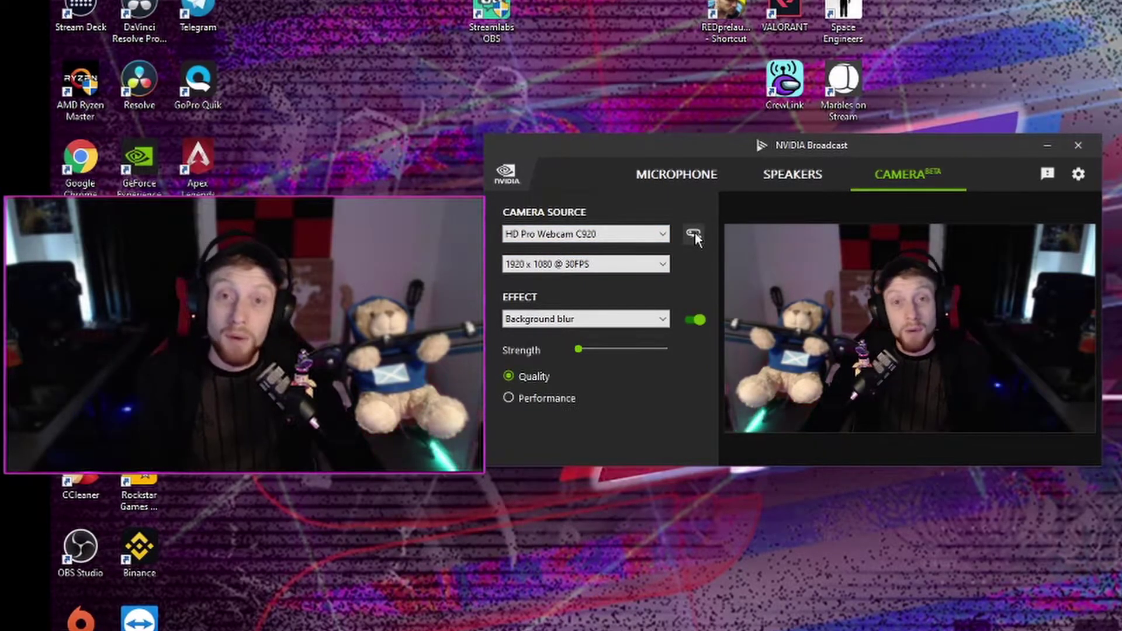
click(694, 234)
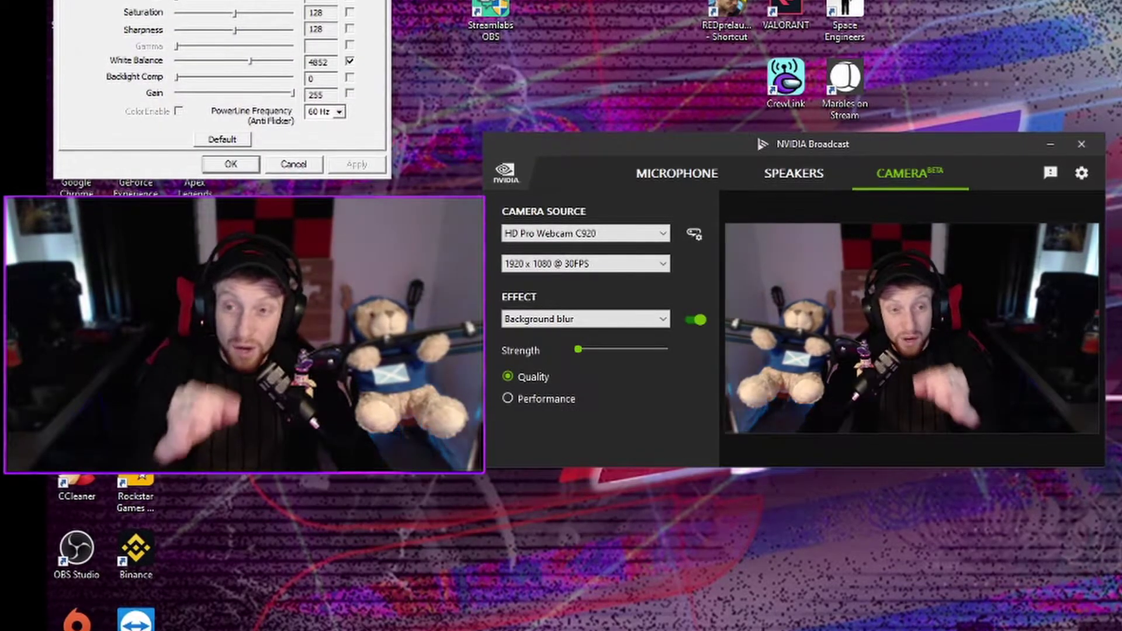
key(Return)
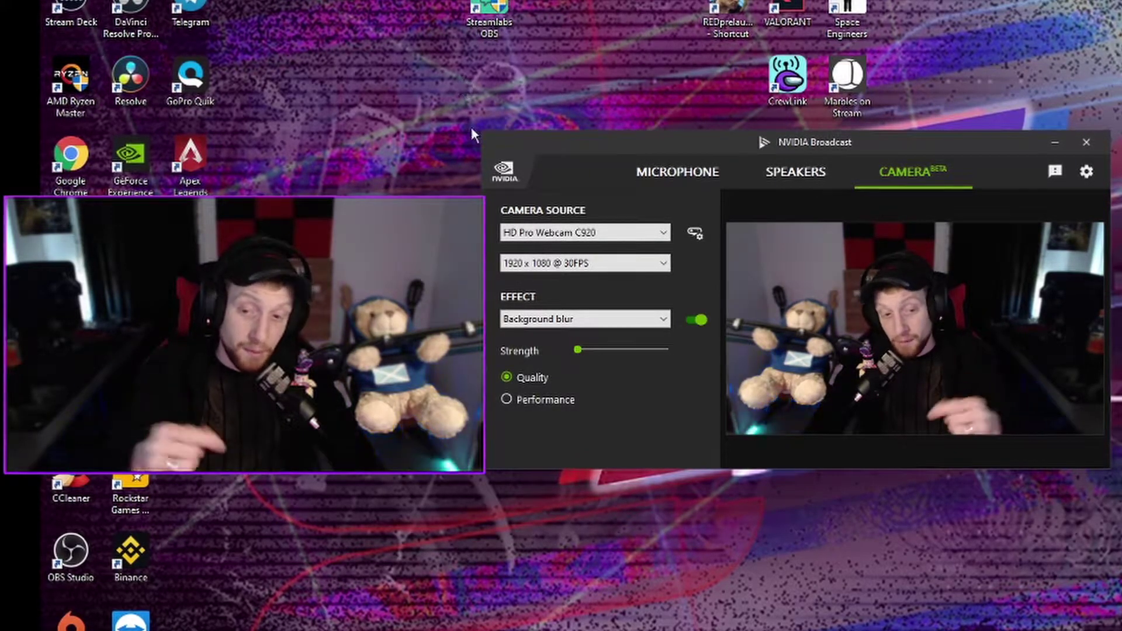
click(558, 232)
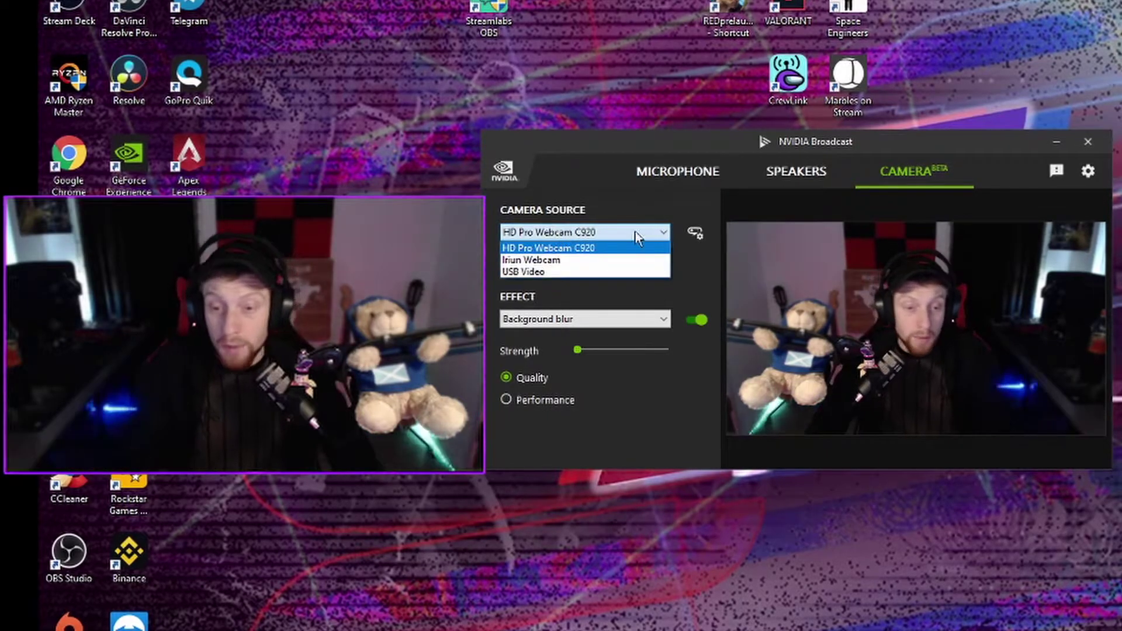
click(609, 222)
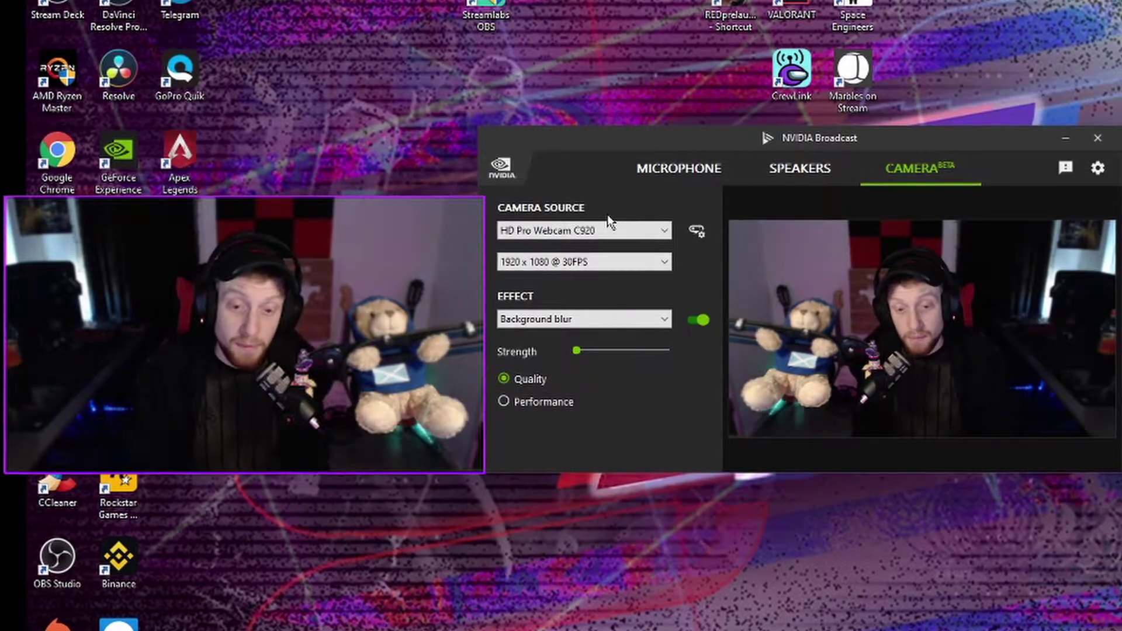
Step: Compare the camera with background blur off and on, and test the blur strength at maximum and near minimum
click(695, 323)
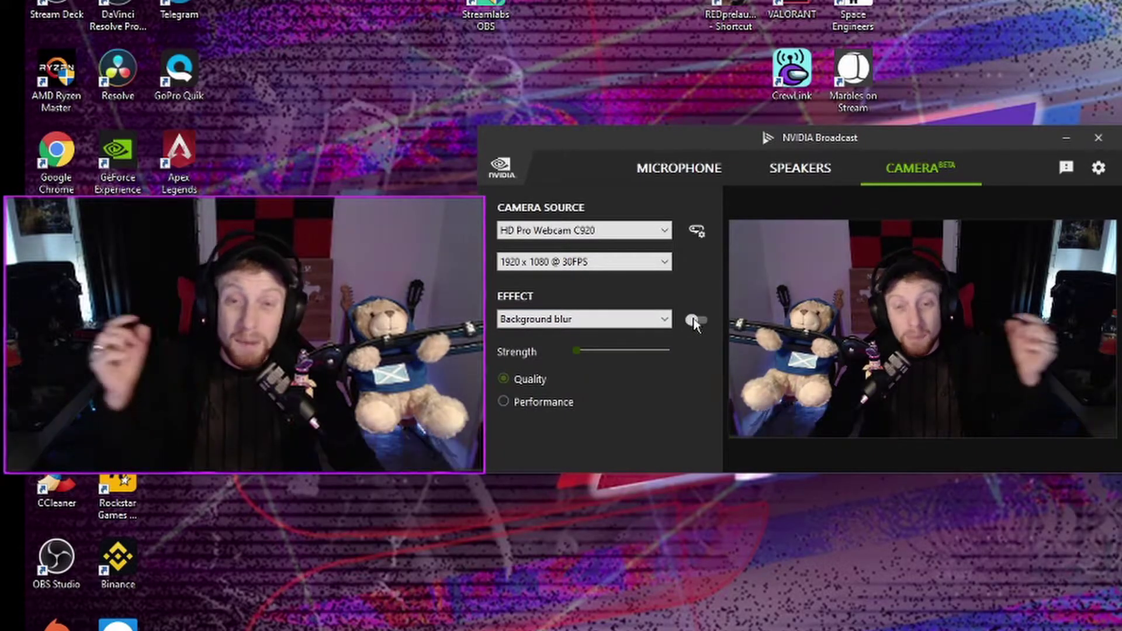
click(693, 318)
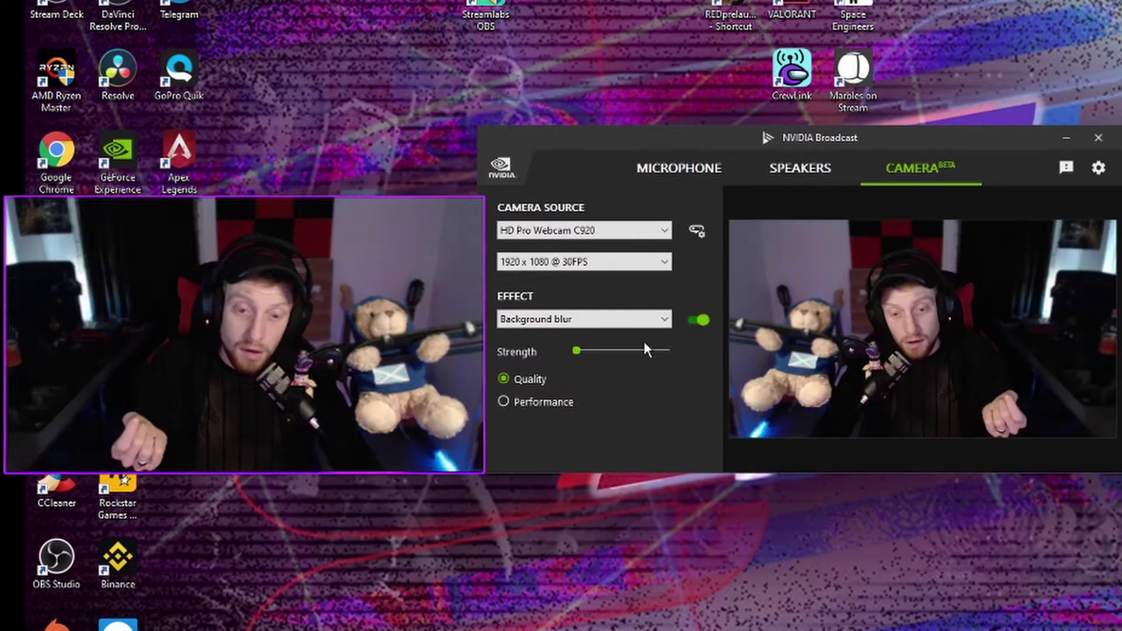
click(584, 351)
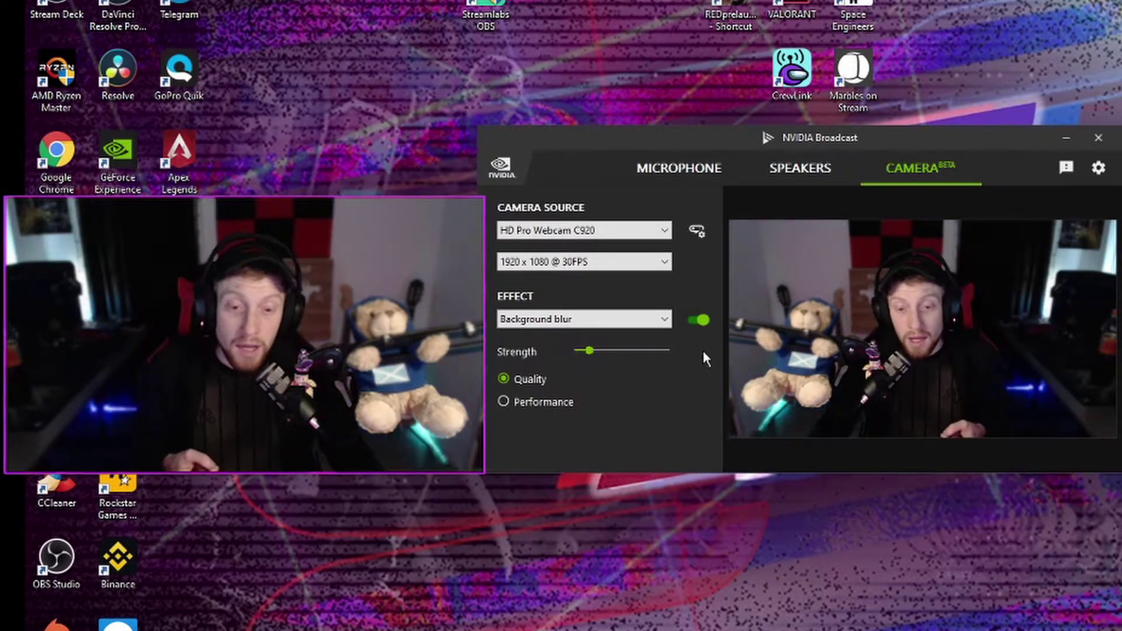
drag(589, 351, 668, 352)
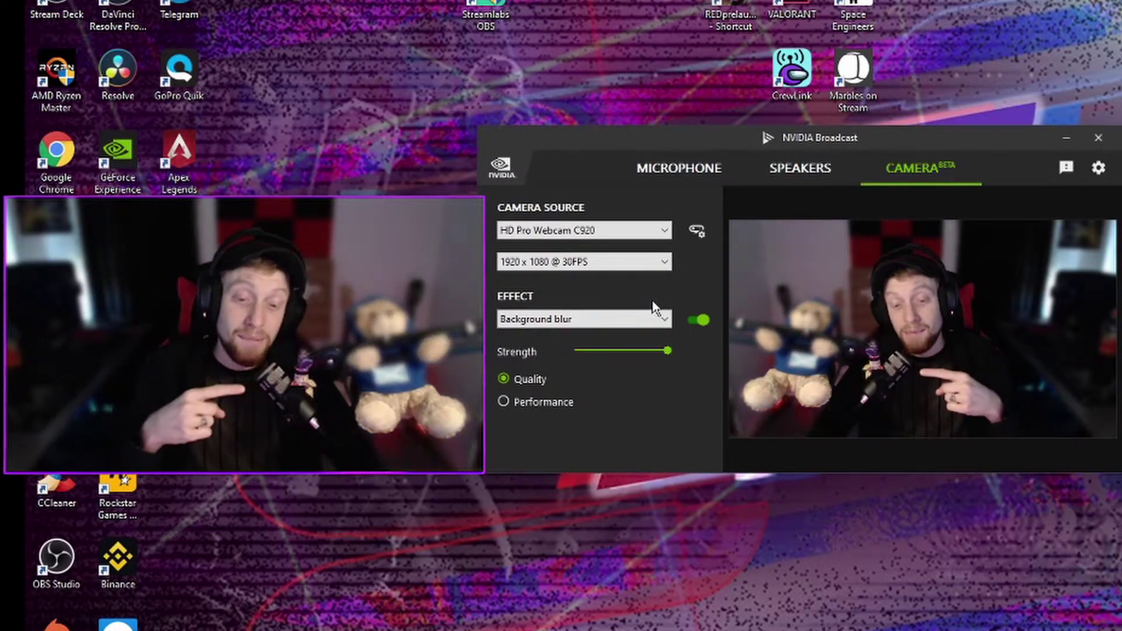
click(585, 351)
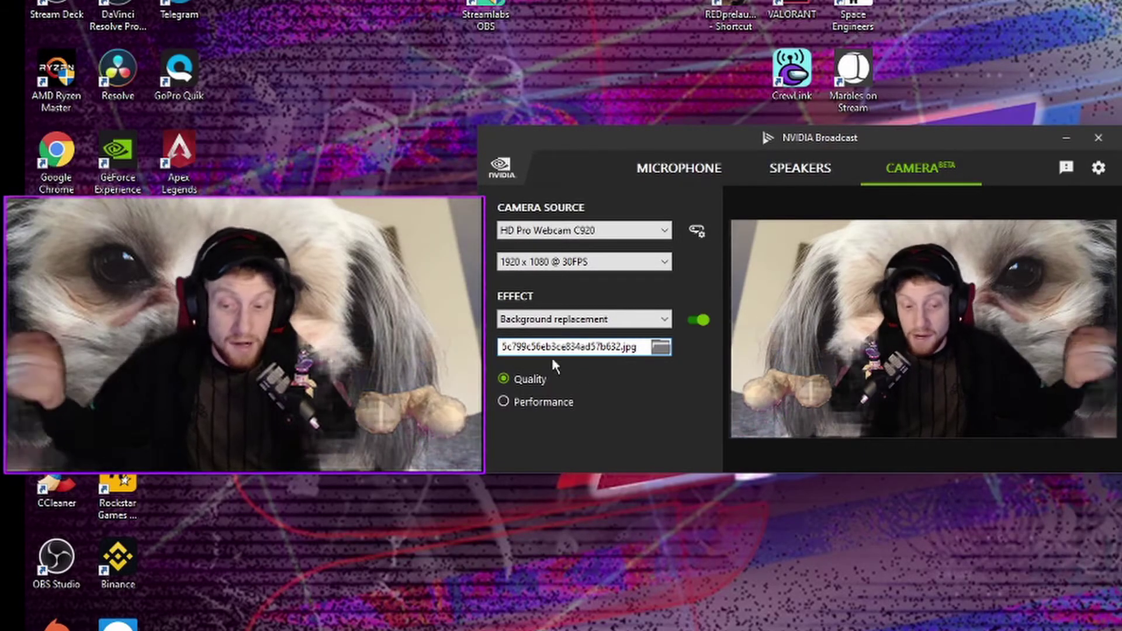
Step: Compare the Quality and Performance modes of the Background replacement effect, ending on Performance
click(545, 402)
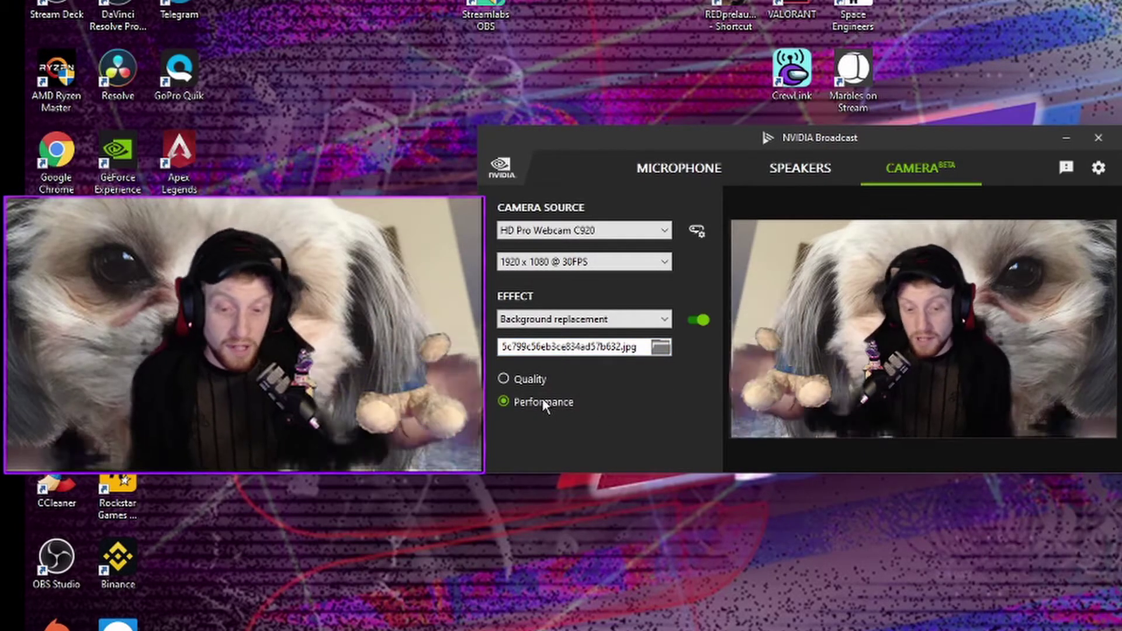
click(513, 379)
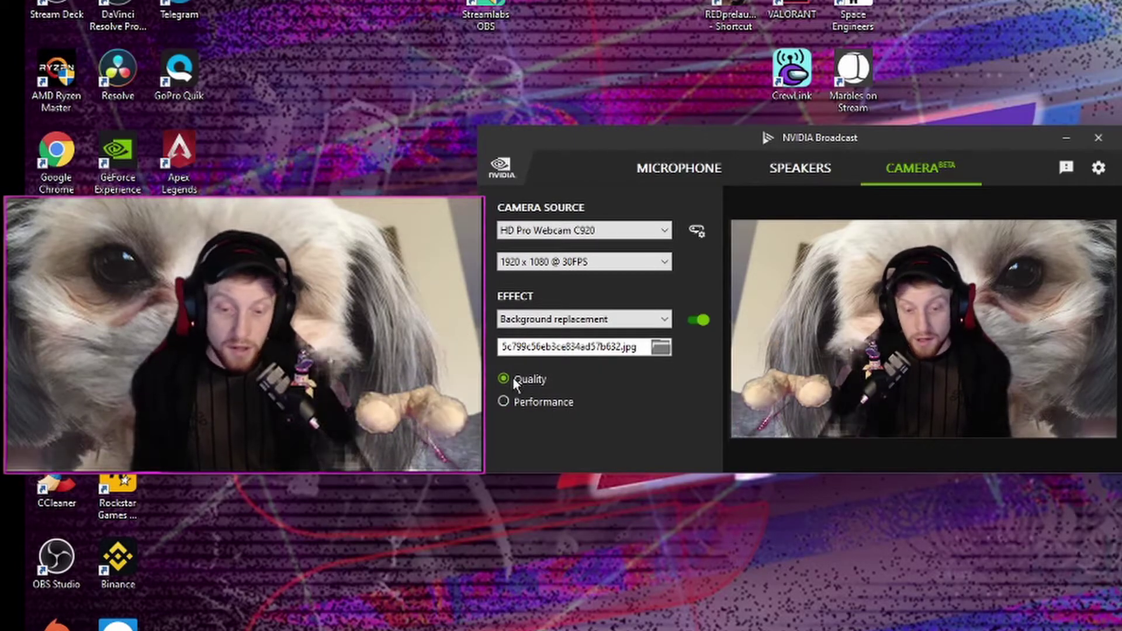
click(515, 401)
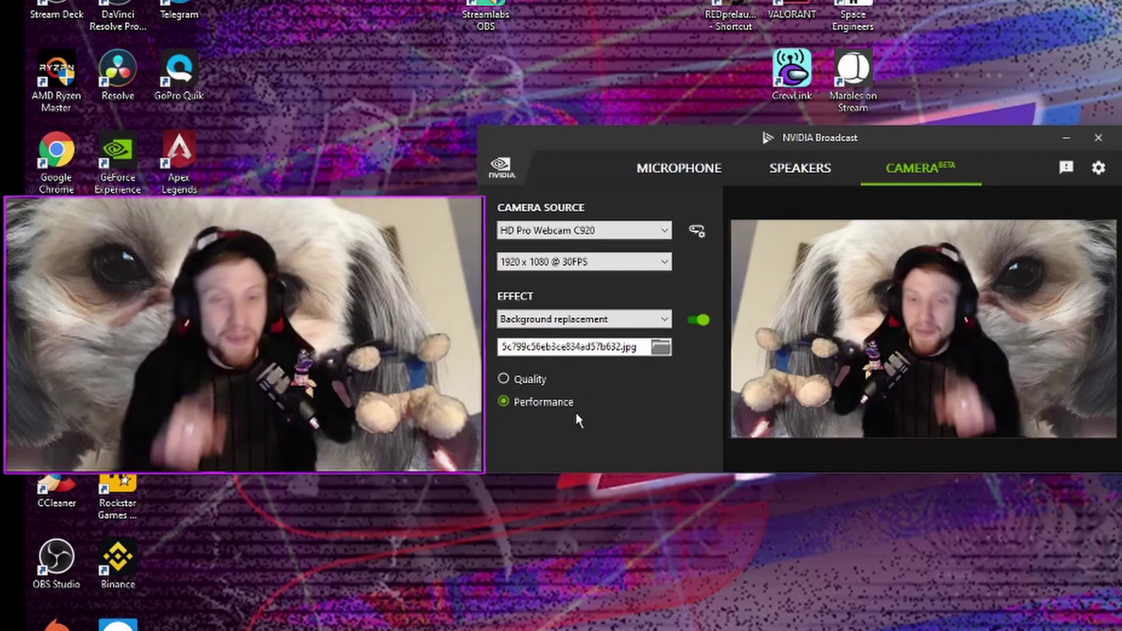
Step: Change the camera effect to Background removal and compare its Quality and Performance modes, ending on Performance
click(609, 320)
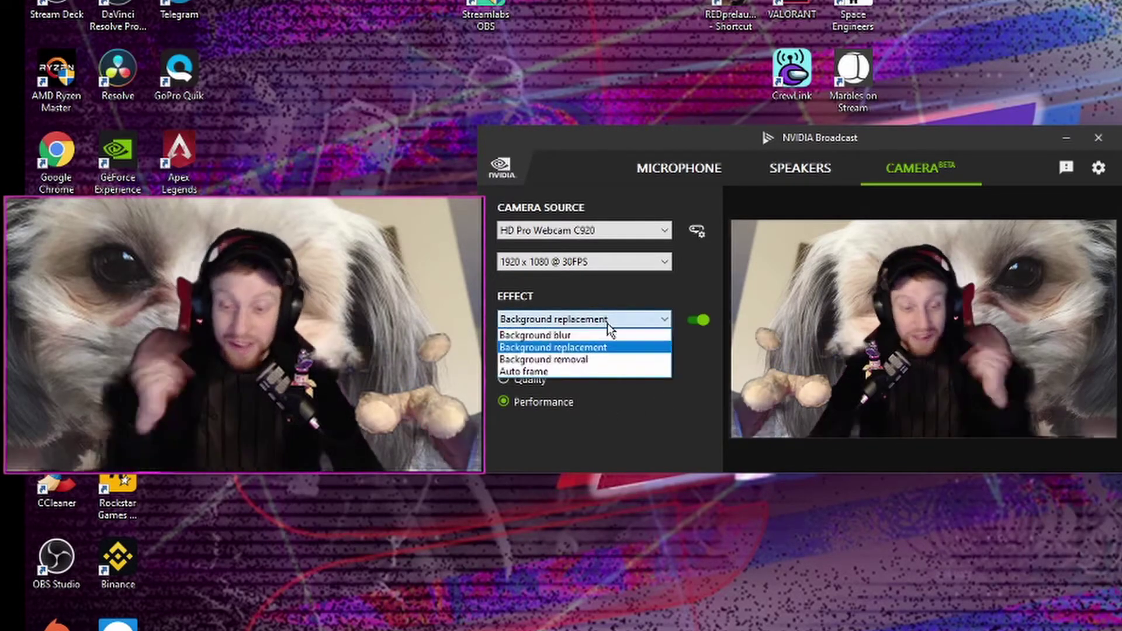
click(578, 360)
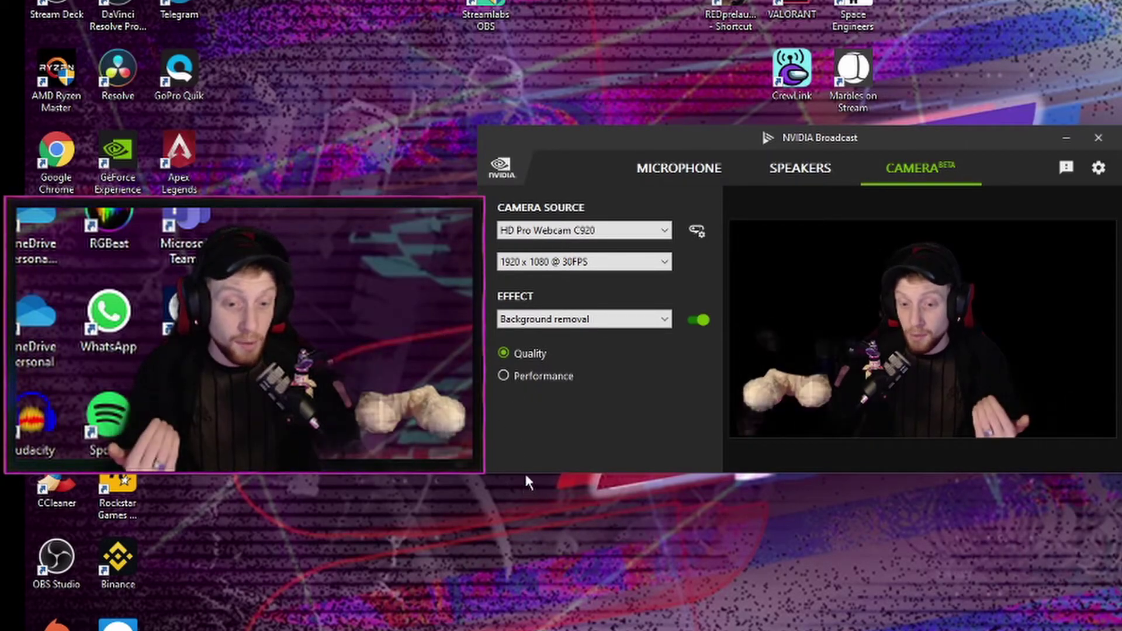
click(534, 379)
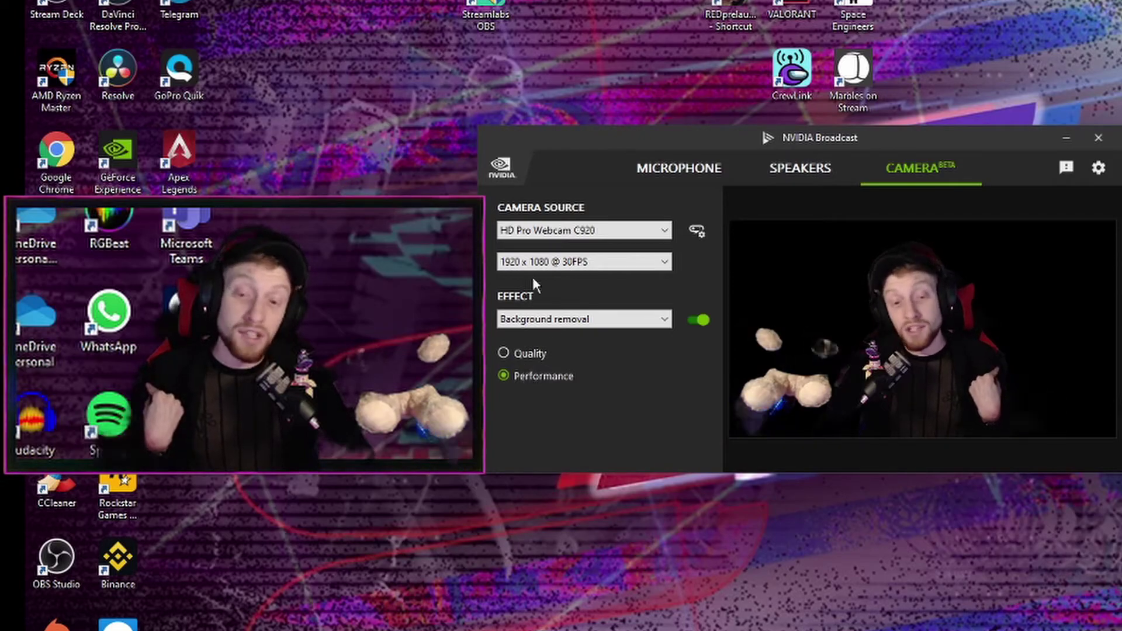
click(507, 353)
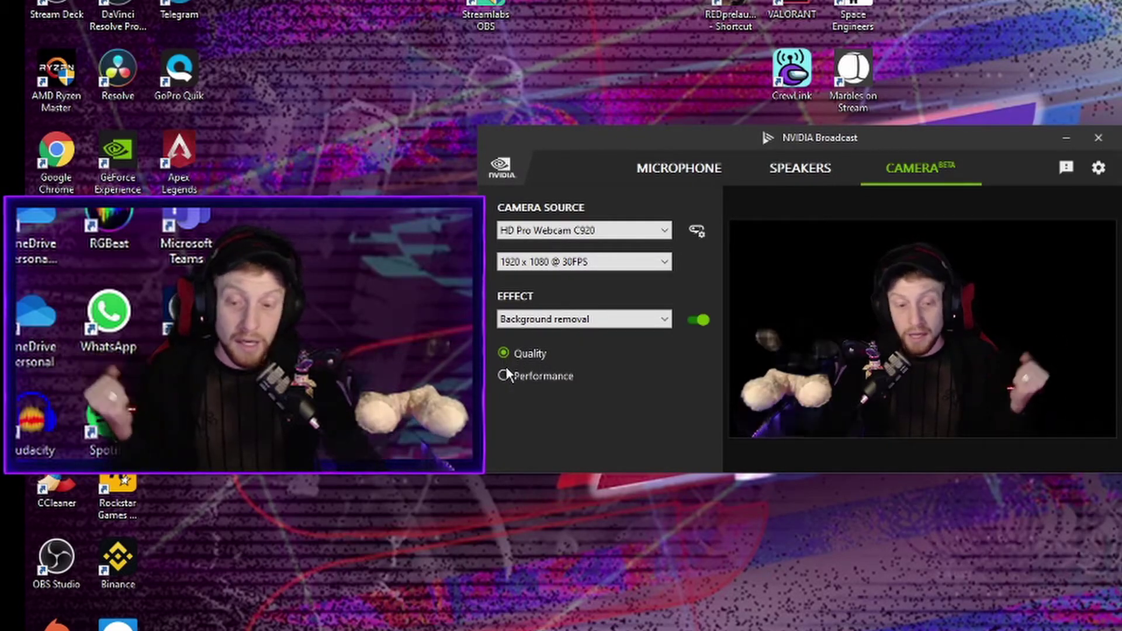
click(505, 372)
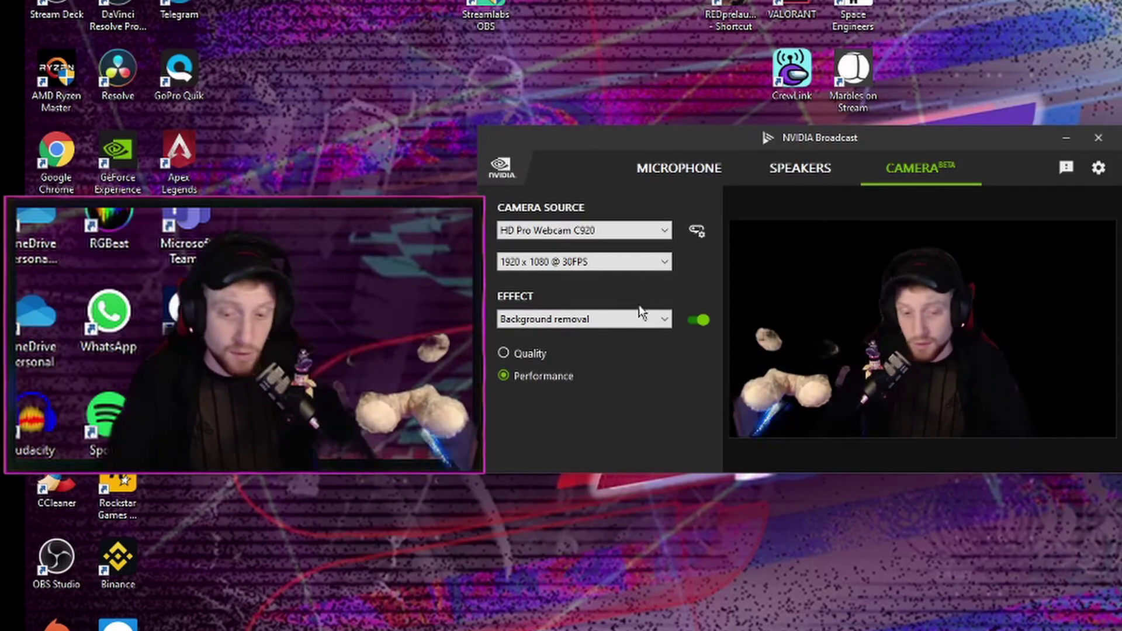
Step: Change the camera effect to Auto frame and try different zoom levels, ending with a strong zoom
click(625, 326)
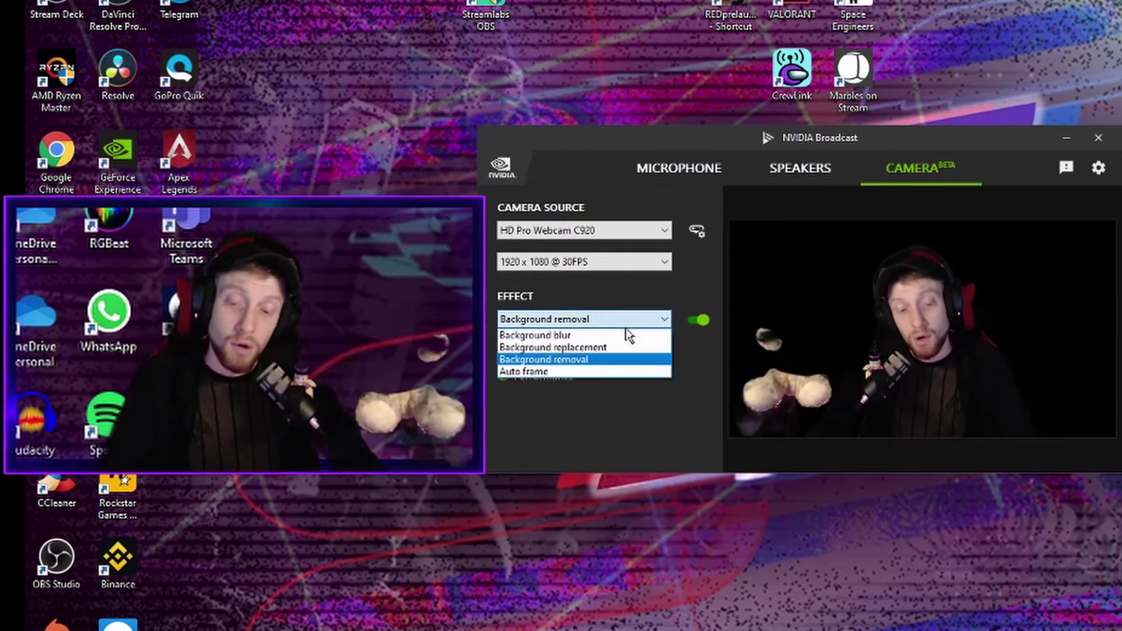
click(598, 372)
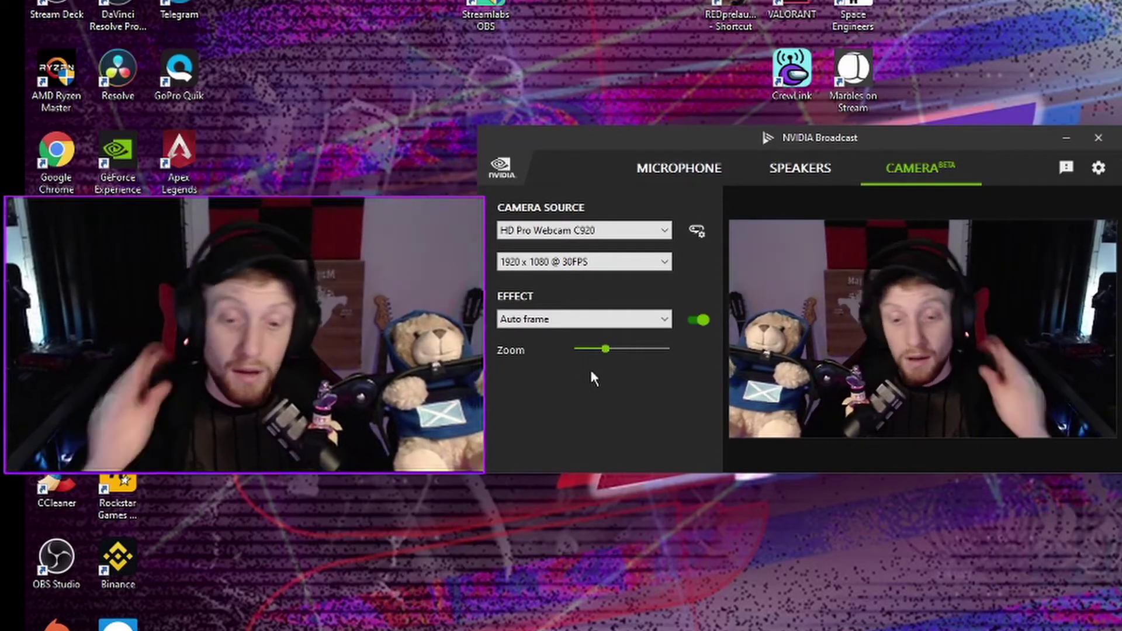
mouse_move(605, 349)
mouse_down()
mouse_move(666, 349)
mouse_move(526, 335)
mouse_move(651, 350)
mouse_move(601, 348)
mouse_move(624, 350)
mouse_up()
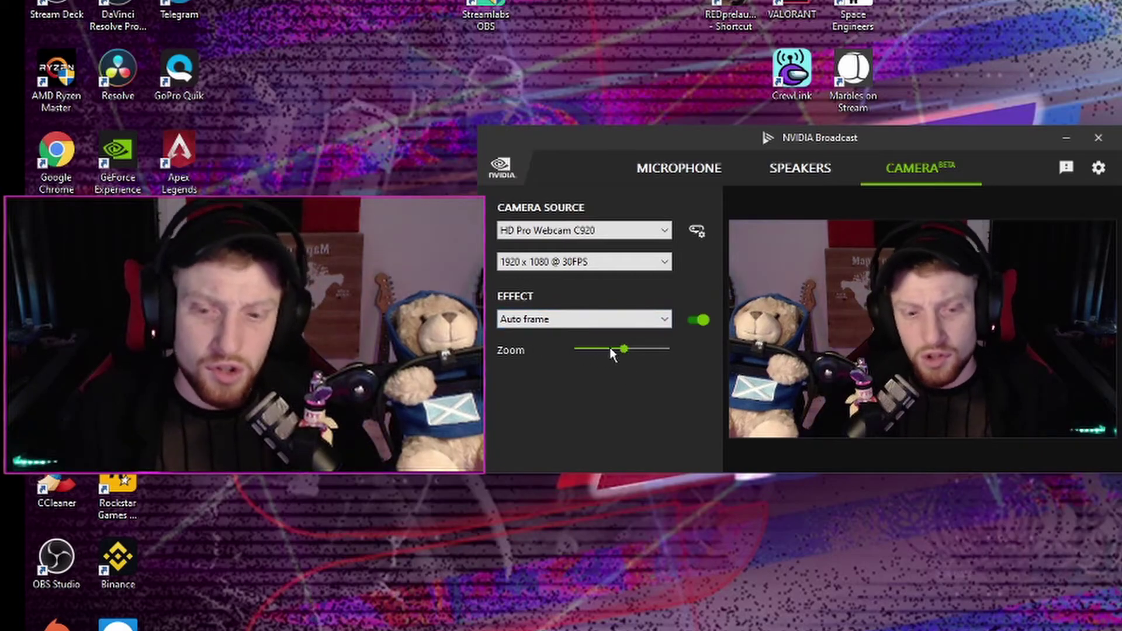
drag(576, 349, 652, 349)
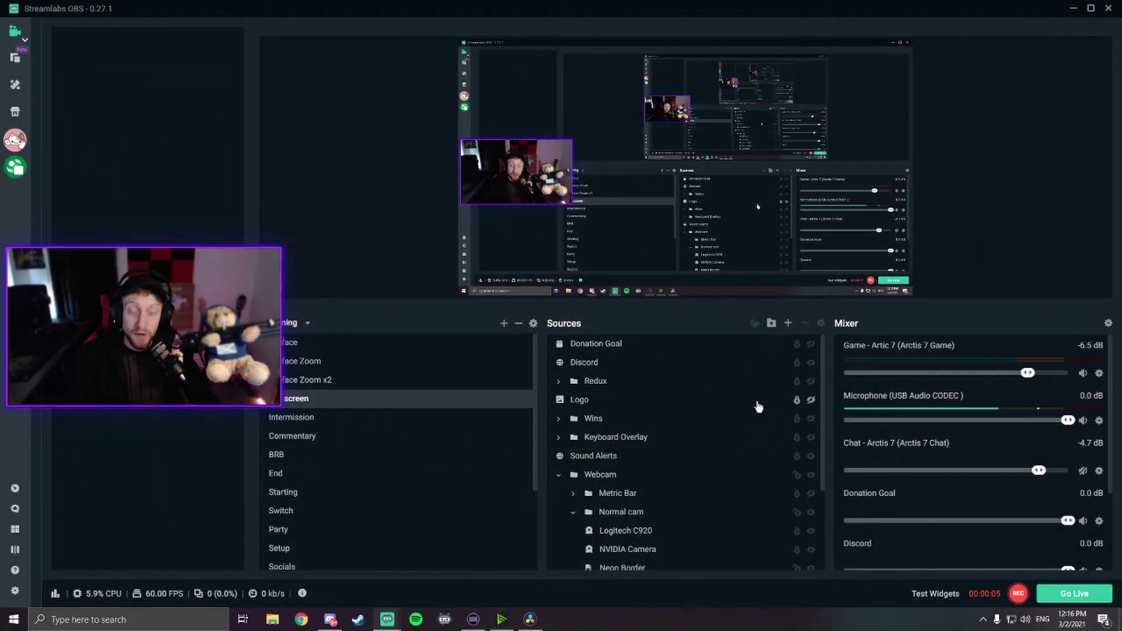
Step: Start adding a Video Capture Device in Streamlabs OBS as a new source instead of an existing one
click(788, 323)
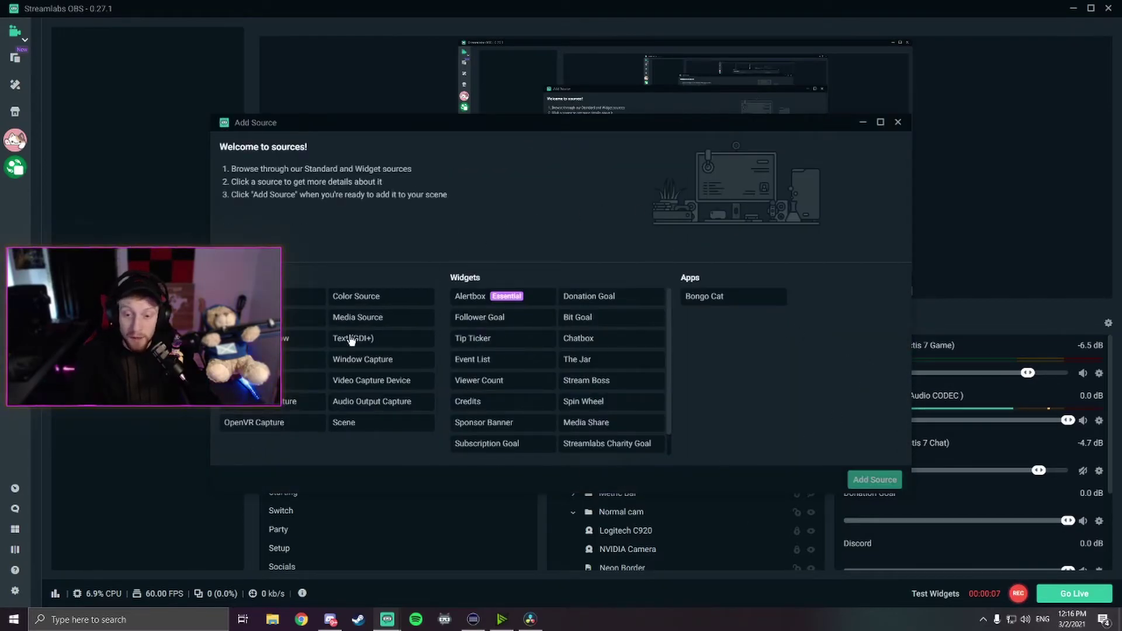
click(378, 385)
click(859, 476)
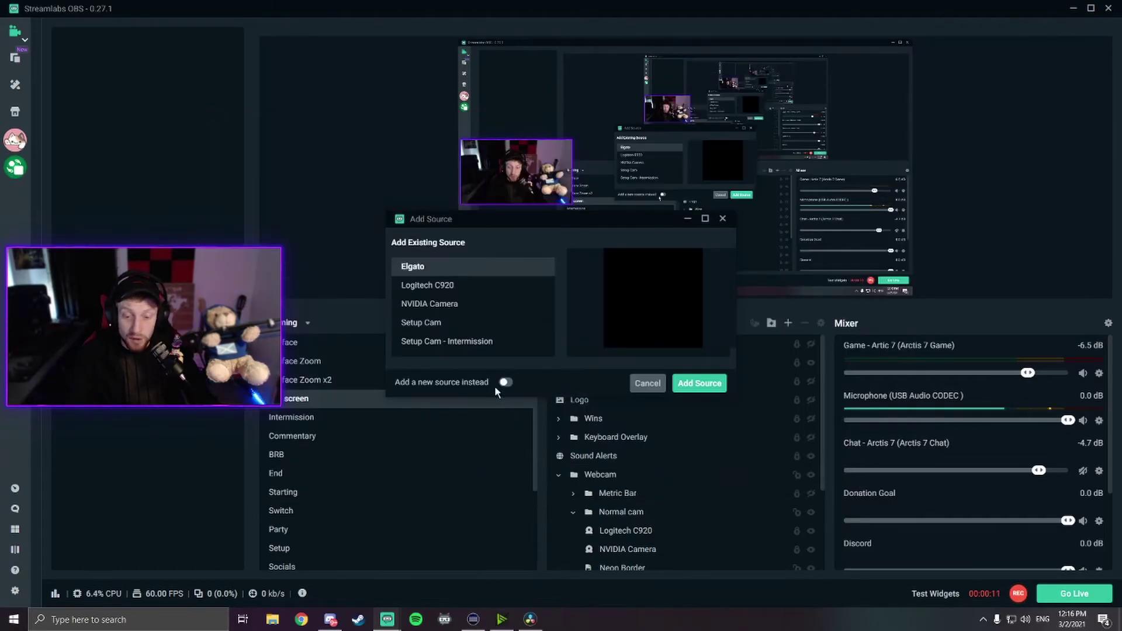
click(505, 382)
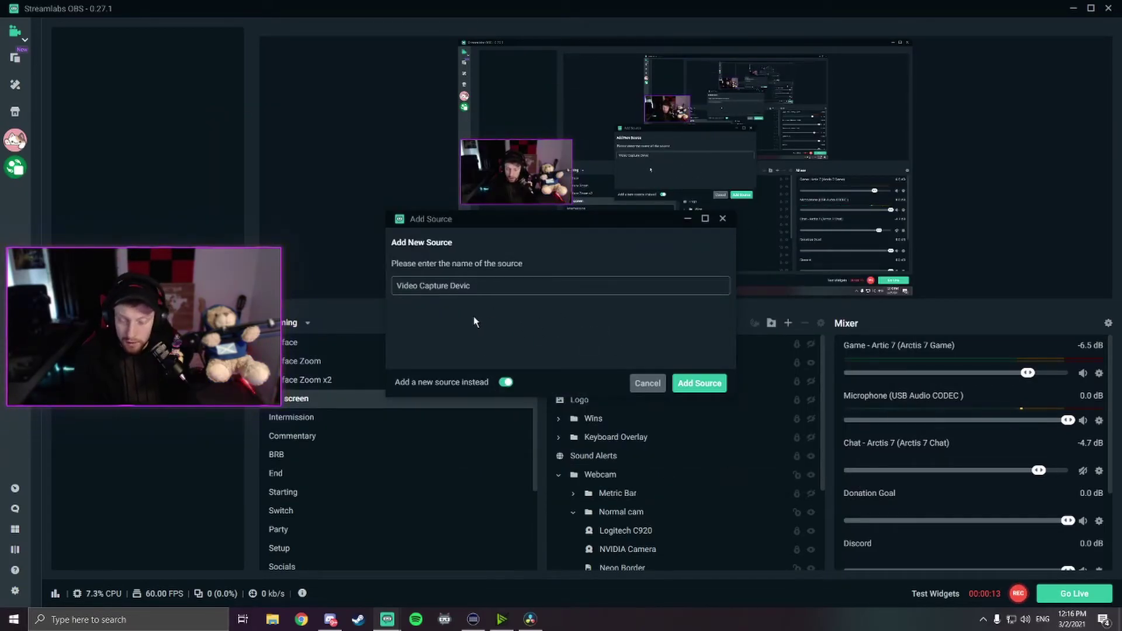
Step: Name the video capture source "Webcam 1", add it to the scene, and show its device choices
key(BackSpace)
key(BackSpace)
key(BackSpace)
key(BackSpace)
key(BackSpace)
key(BackSpace)
key(BackSpace)
key(BackSpace)
key(BackSpace)
key(BackSpace)
key(BackSpace)
key(BackSpace)
key(BackSpace)
key(BackSpace)
key(BackSpace)
key(BackSpace)
key(BackSpace)
key(BackSpace)
key(BackSpace)
key(BackSpace)
text(Webcam 1)
click(696, 384)
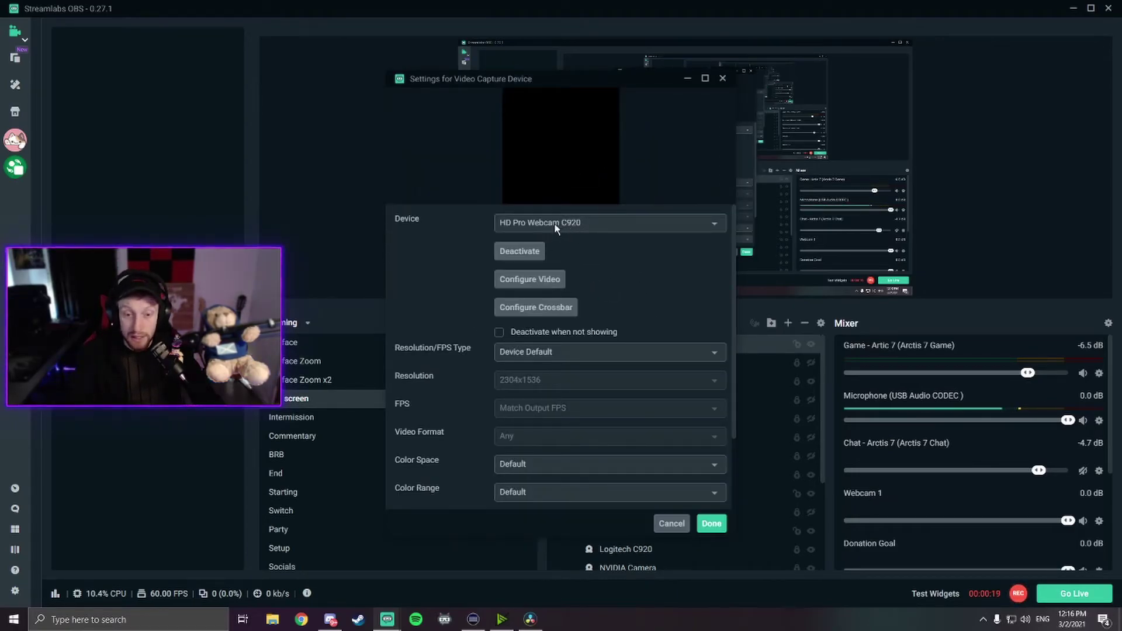
click(555, 225)
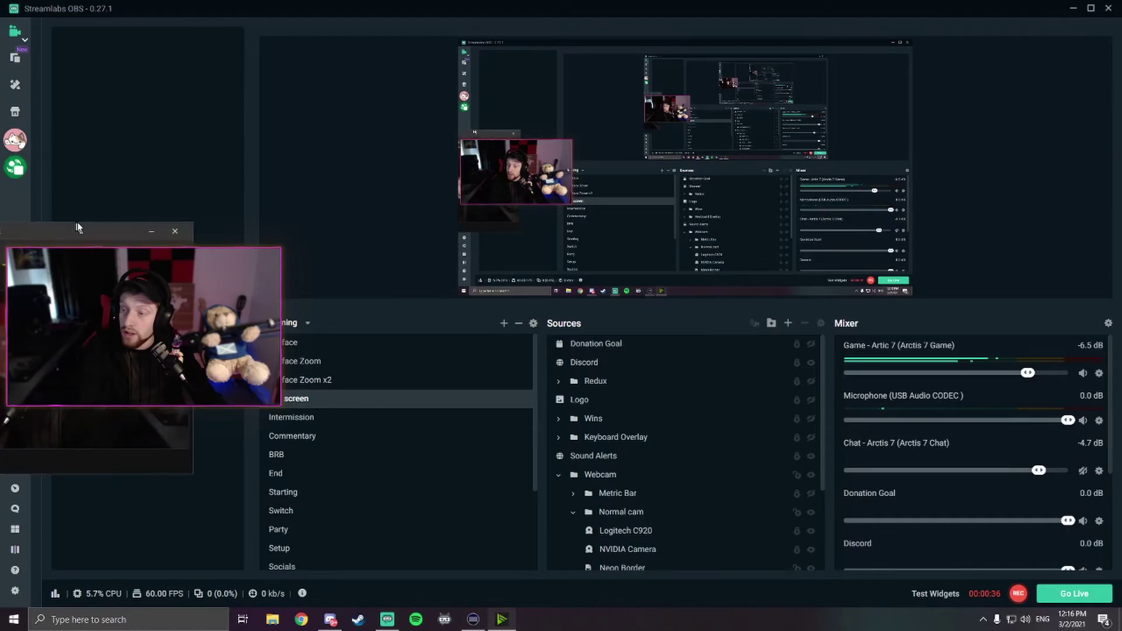
Step: Bring the NVIDIA Broadcast window into clear view and open the properties of the HD Pro Webcam C920
drag(76, 225, 464, 165)
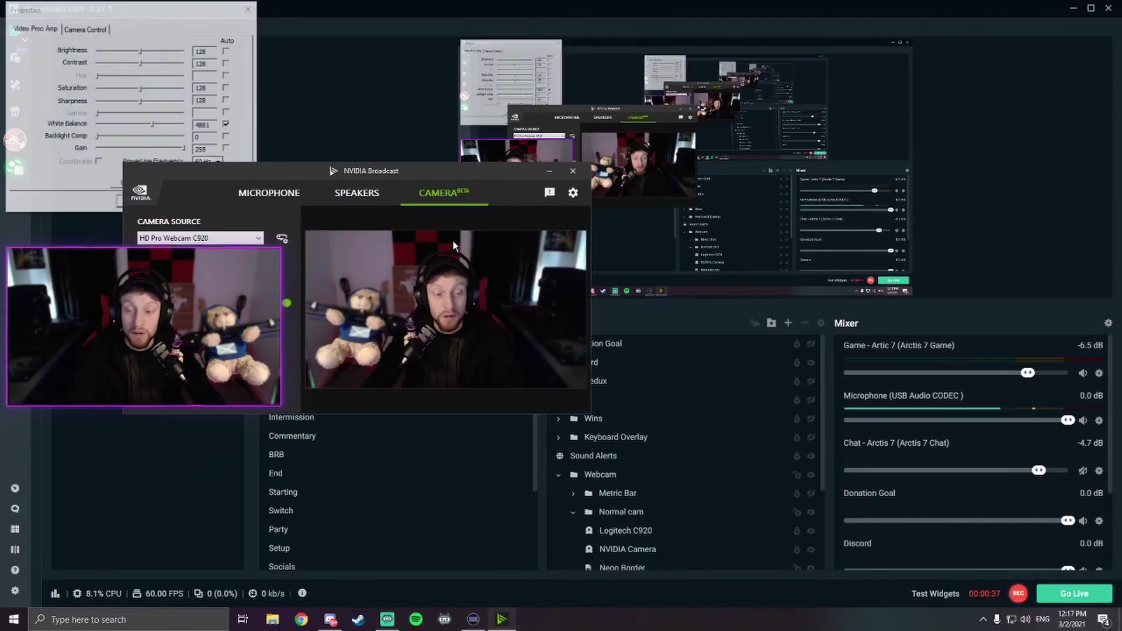
click(272, 236)
drag(297, 173, 424, 250)
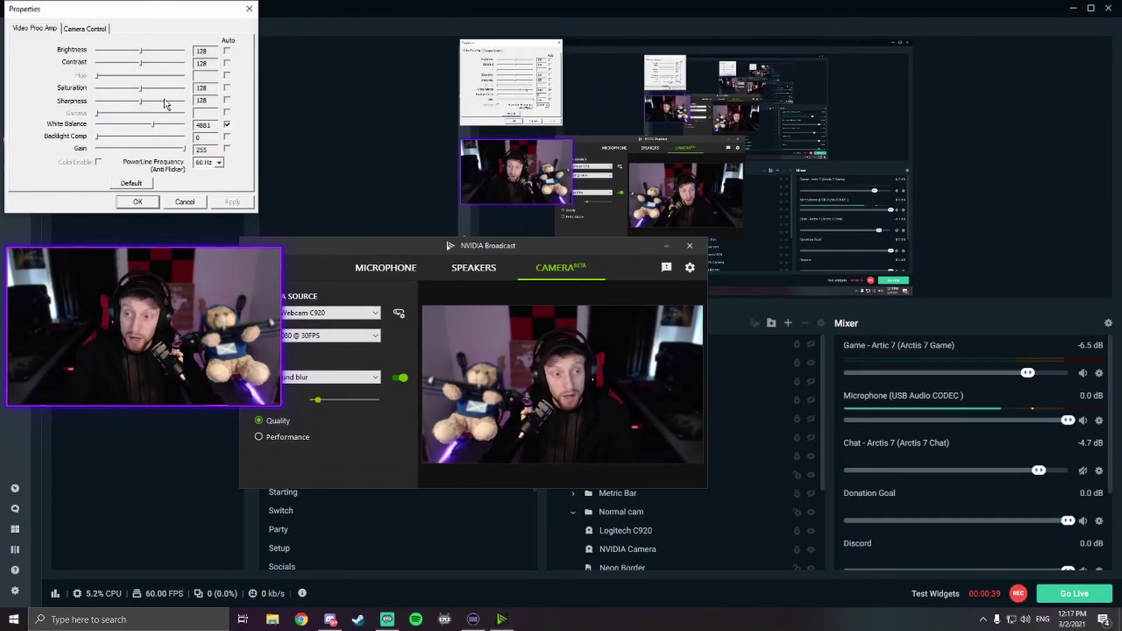